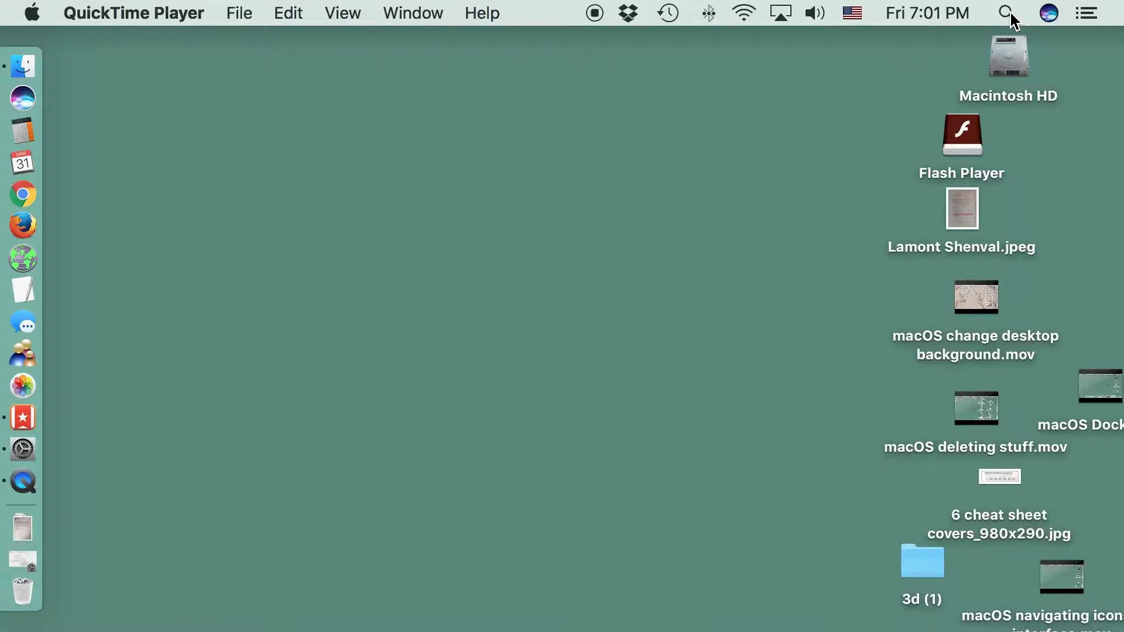
Search Spotlight for the Sigil application in place of the previous query
left_click(1006, 11)
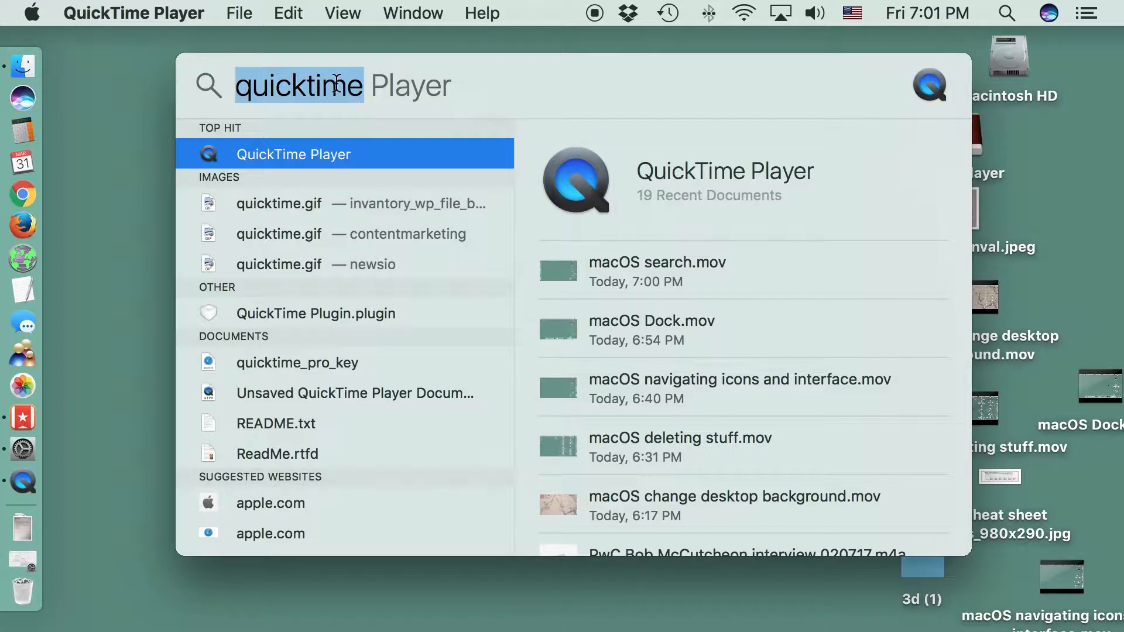
key("BackSpace")
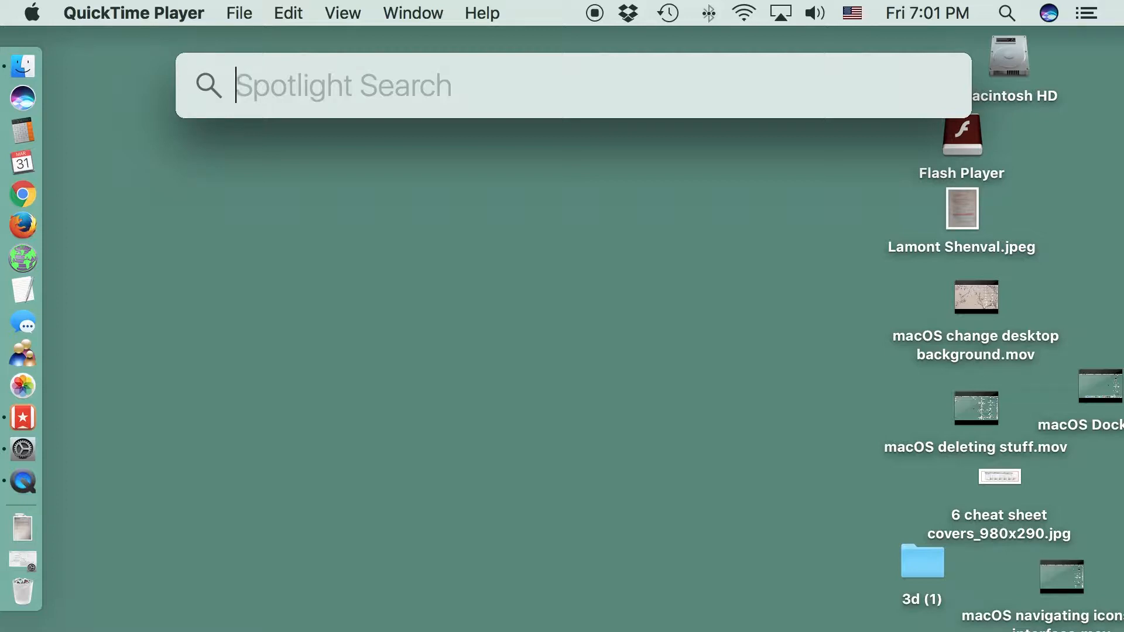
type("Sigil")
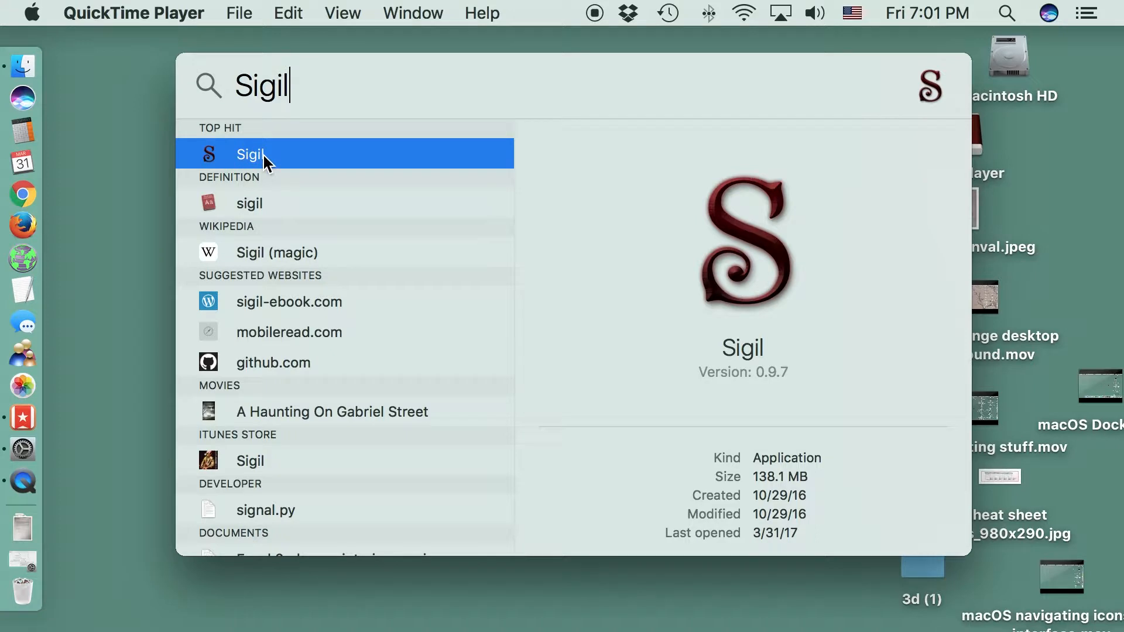
Replace the Spotlight query with ".ppt" and look through the matching results
left_click_drag(290, 85, 235, 85)
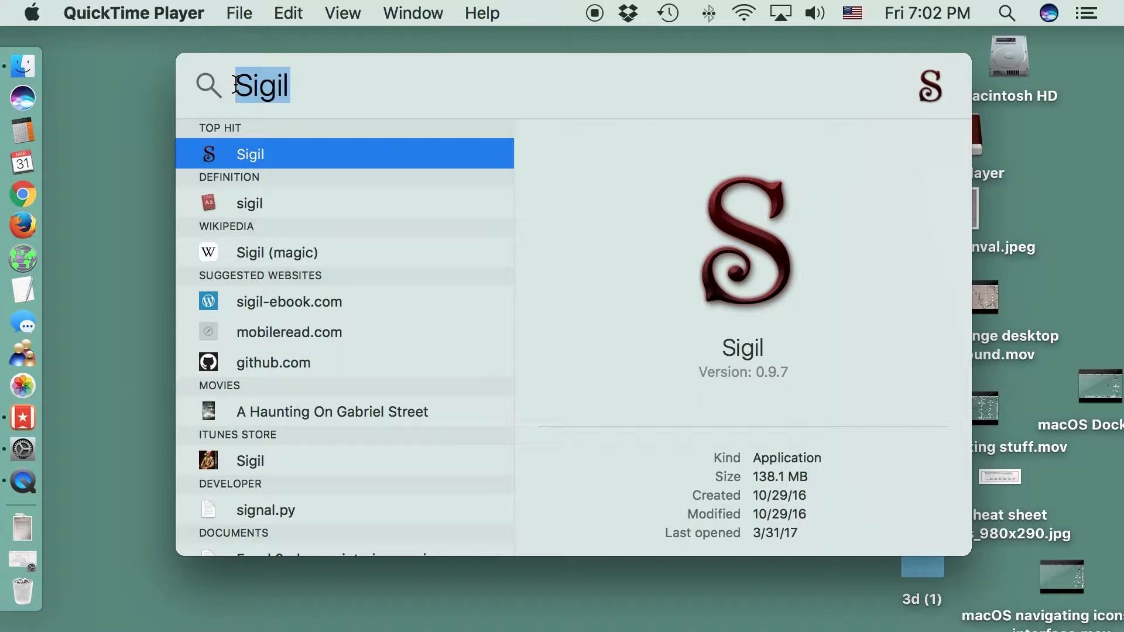
key("BackSpace")
type(".ppt")
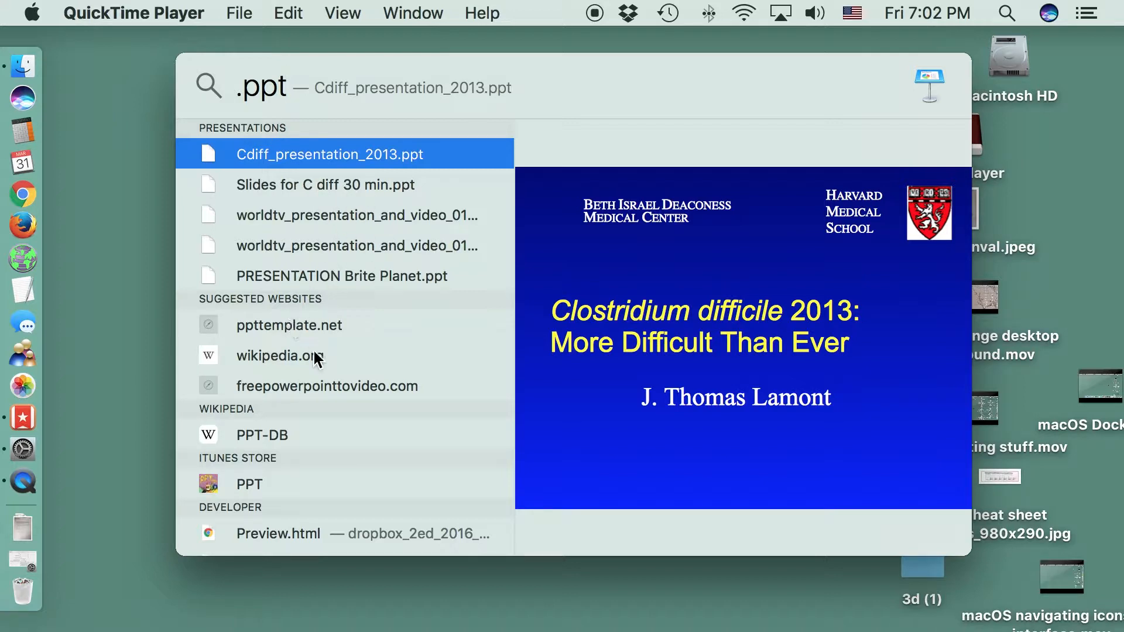
scroll(265, 472, "down", 1)
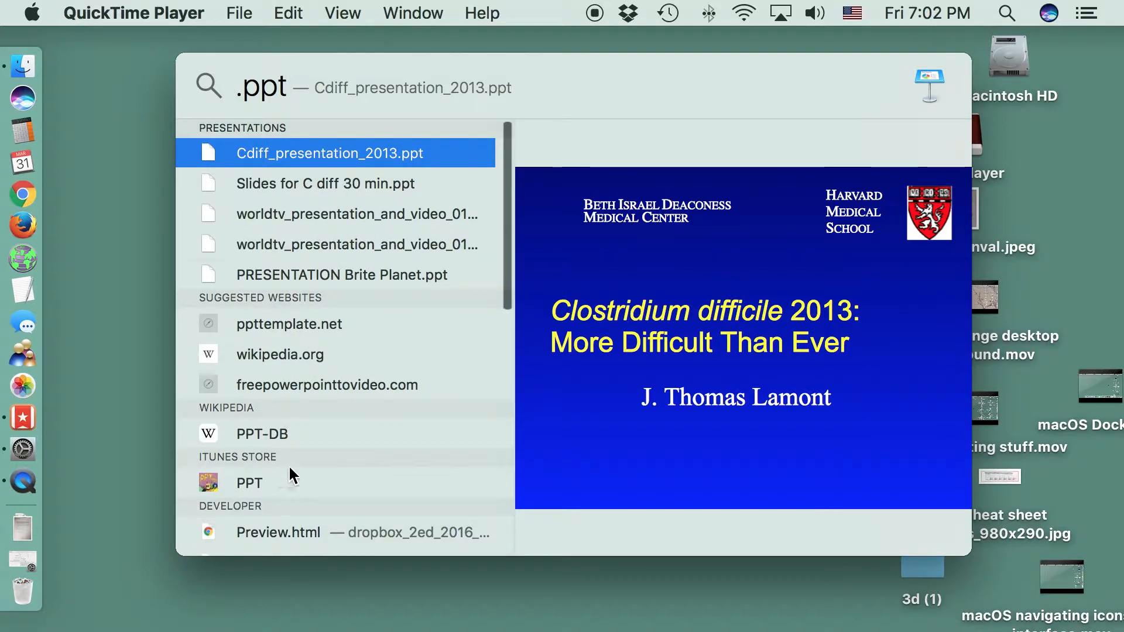
scroll(288, 465, "down", 5)
scroll(288, 465, "up", 6)
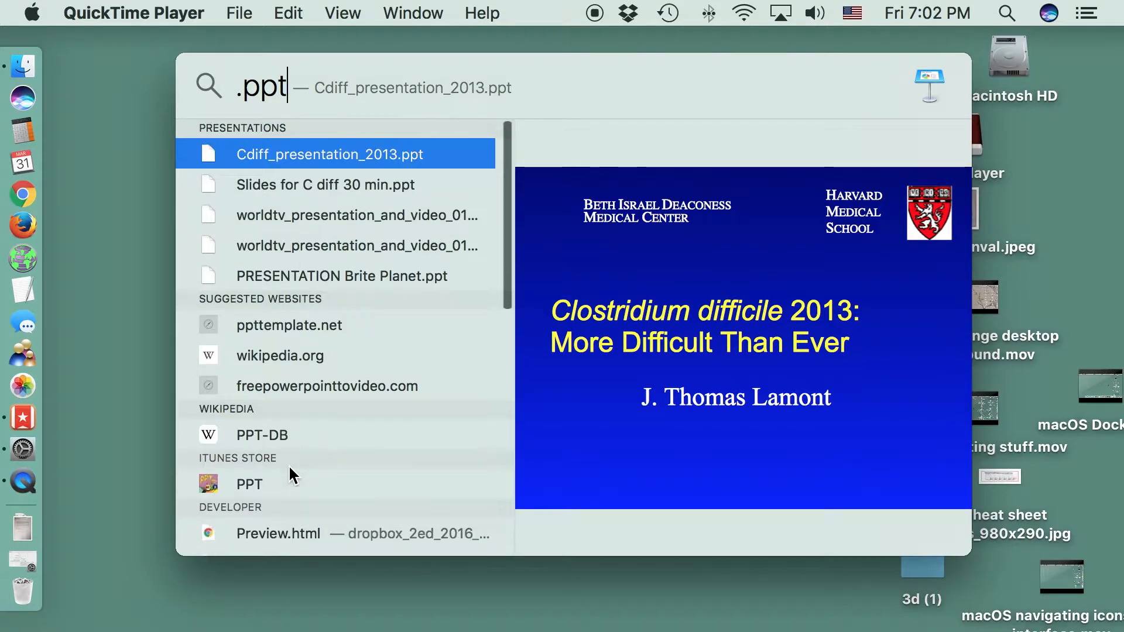
Show all presentation matches for ".ppt" in a Finder window, look through the list, and close the window
mouse_move(251, 122)
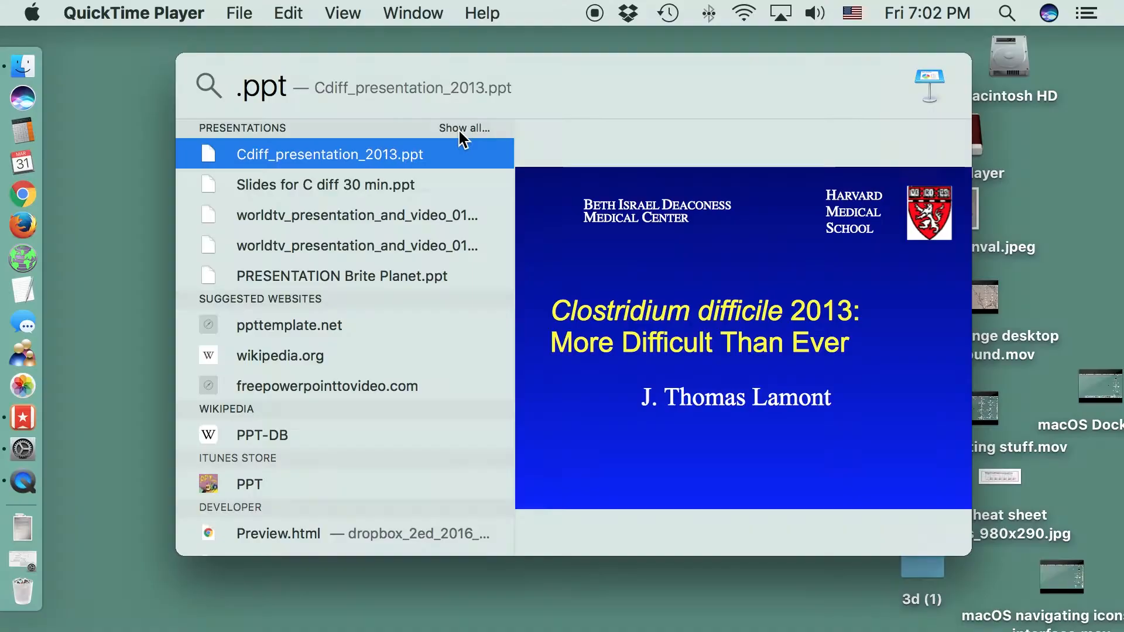
left_click(459, 131)
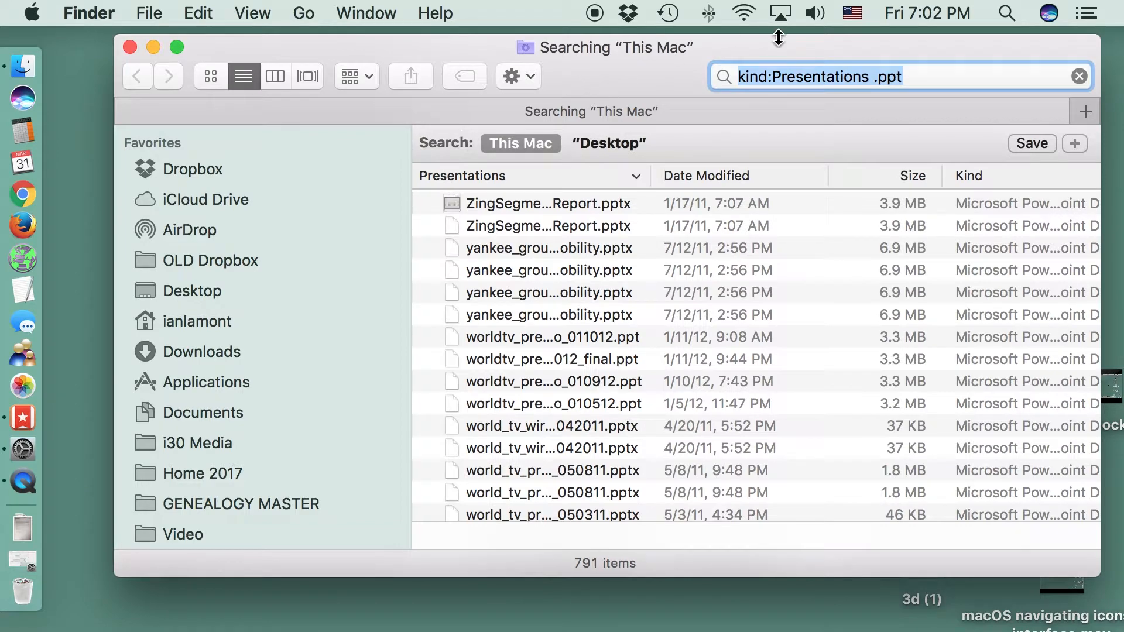
left_click_drag(788, 48, 748, 42)
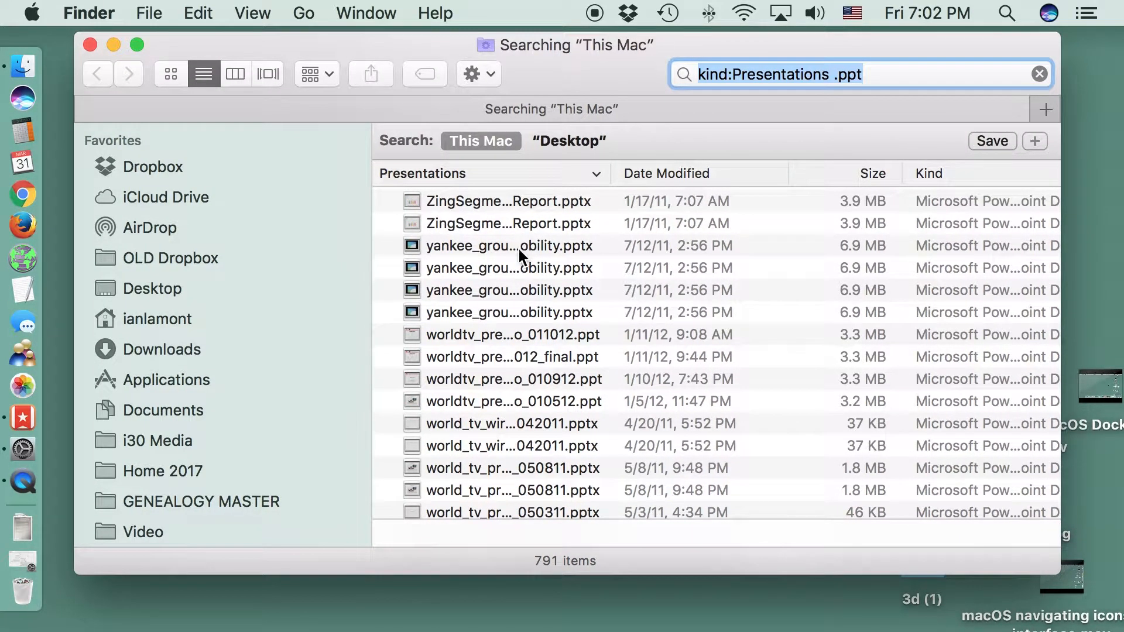
scroll(517, 249, "down", 5)
scroll(515, 248, "up", 5)
scroll(600, 259, "down", 10)
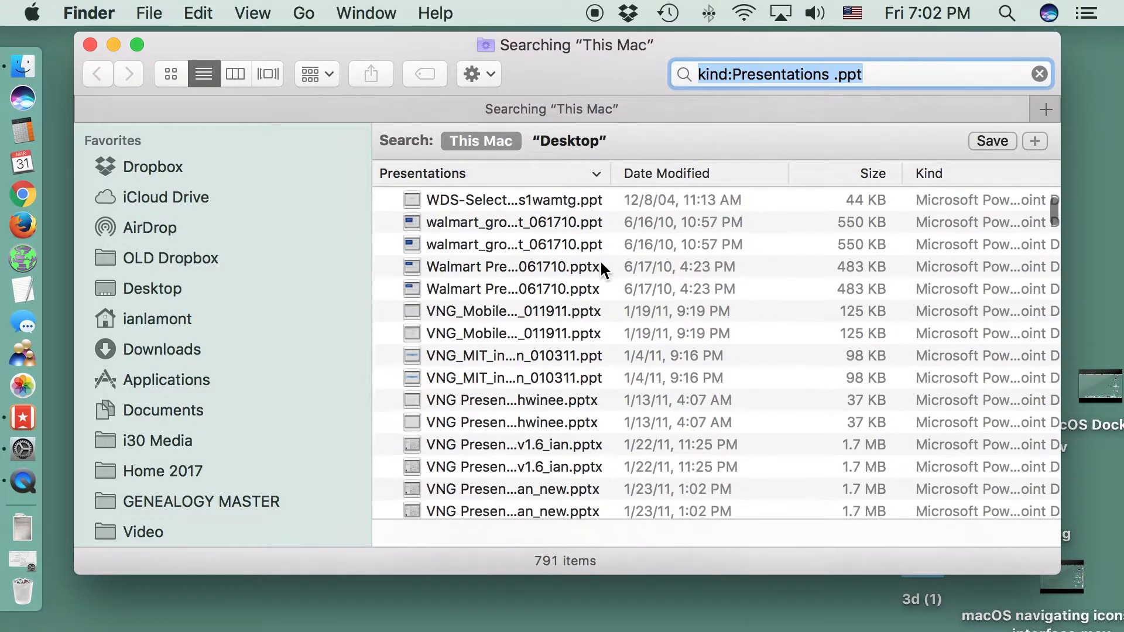
scroll(599, 259, "up", 10)
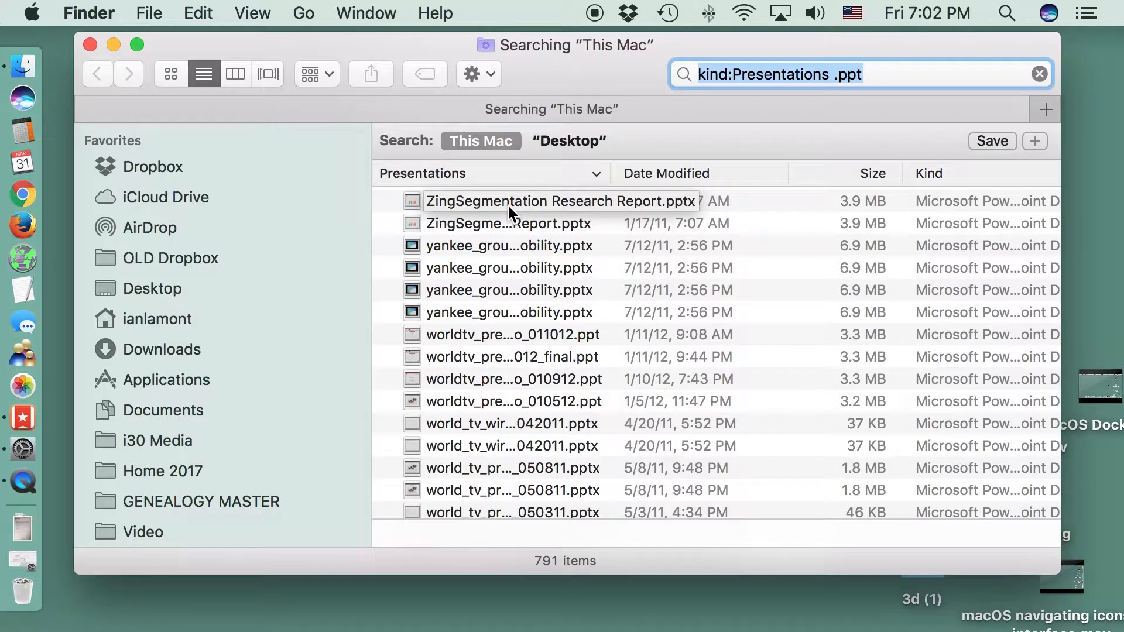
left_click(91, 46)
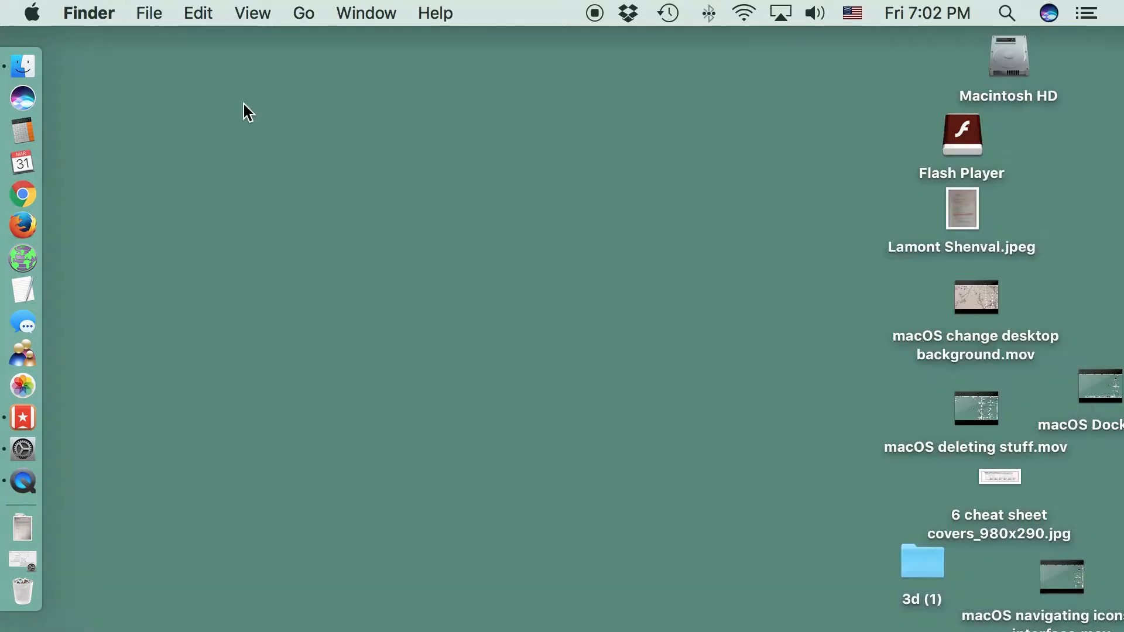
Open a new Finder window and search This Mac for ".docx", dismissing the search suggestions
left_click(144, 17)
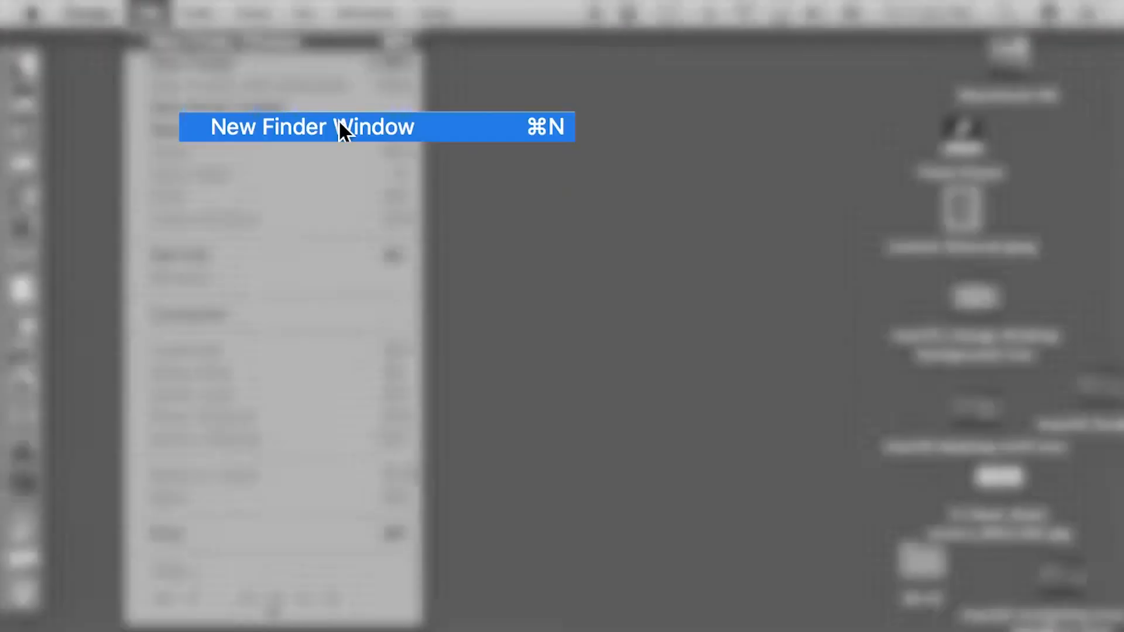
left_click(246, 41)
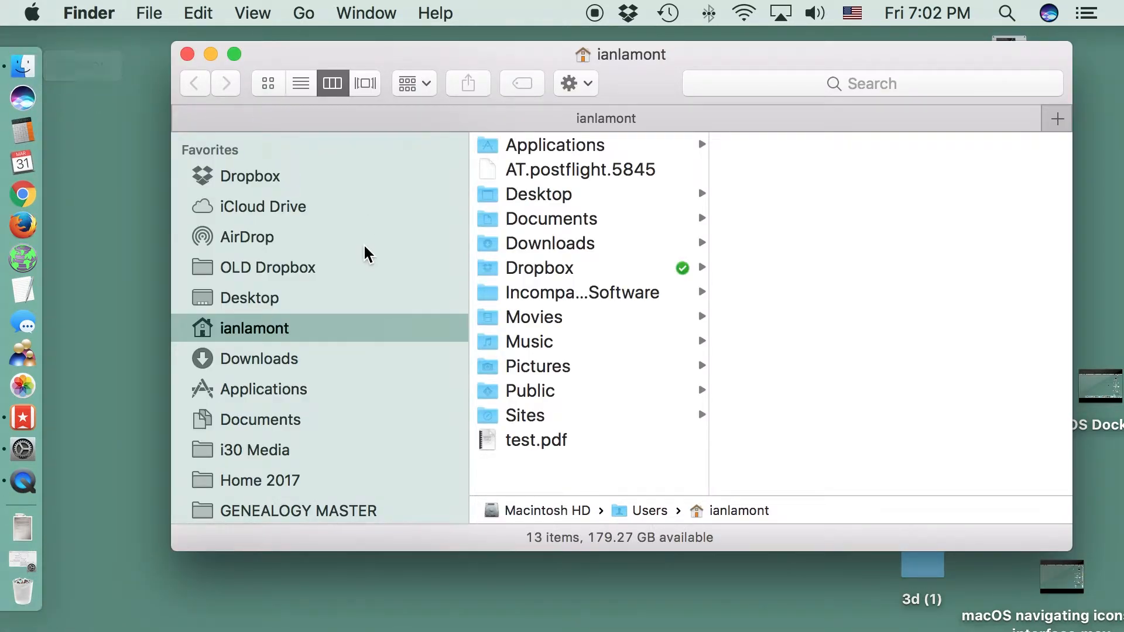
left_click(883, 82)
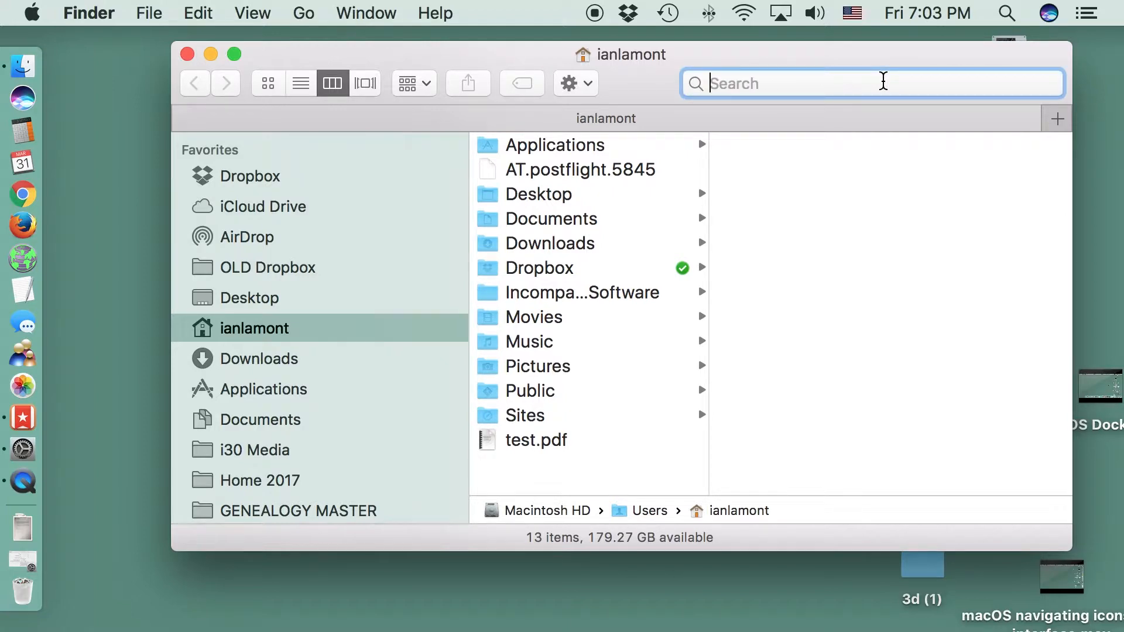
type(".")
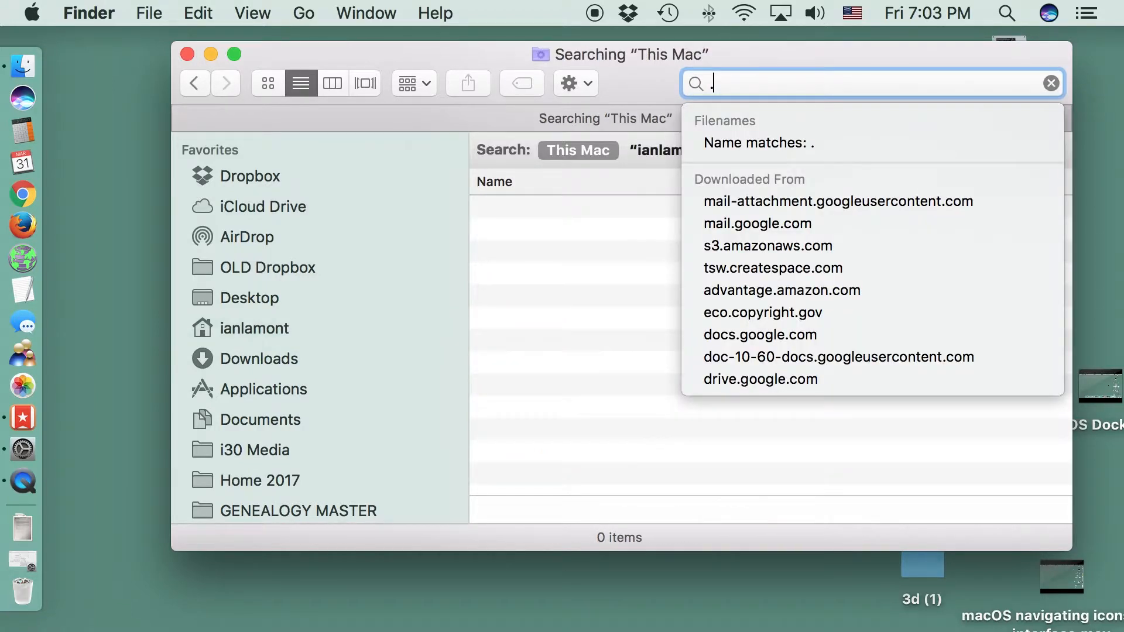
type("docx")
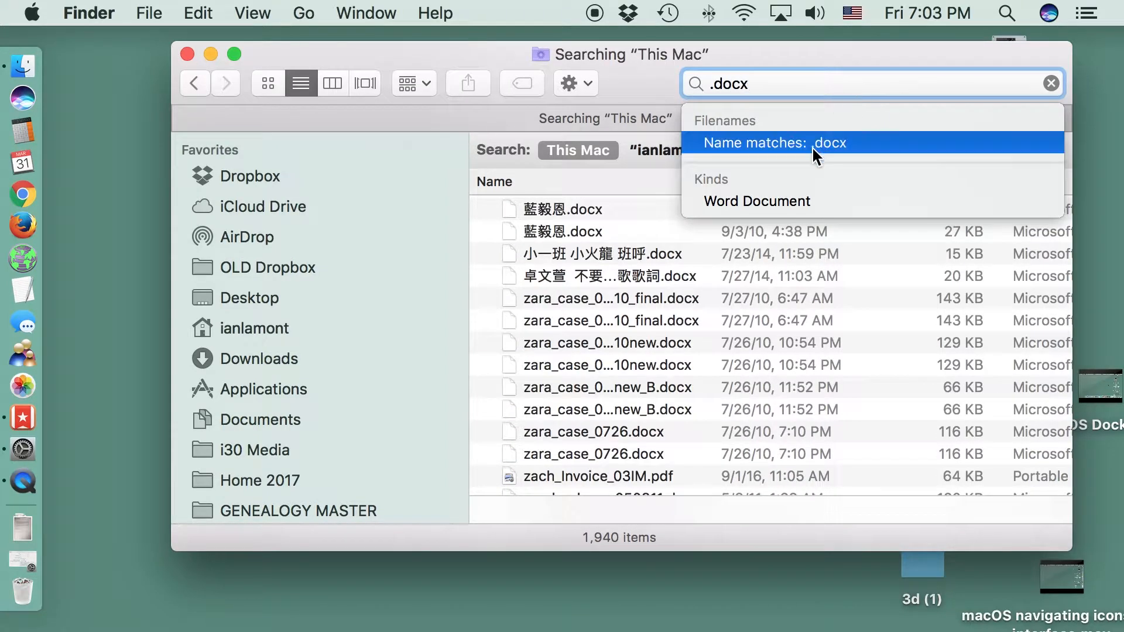
key("Escape")
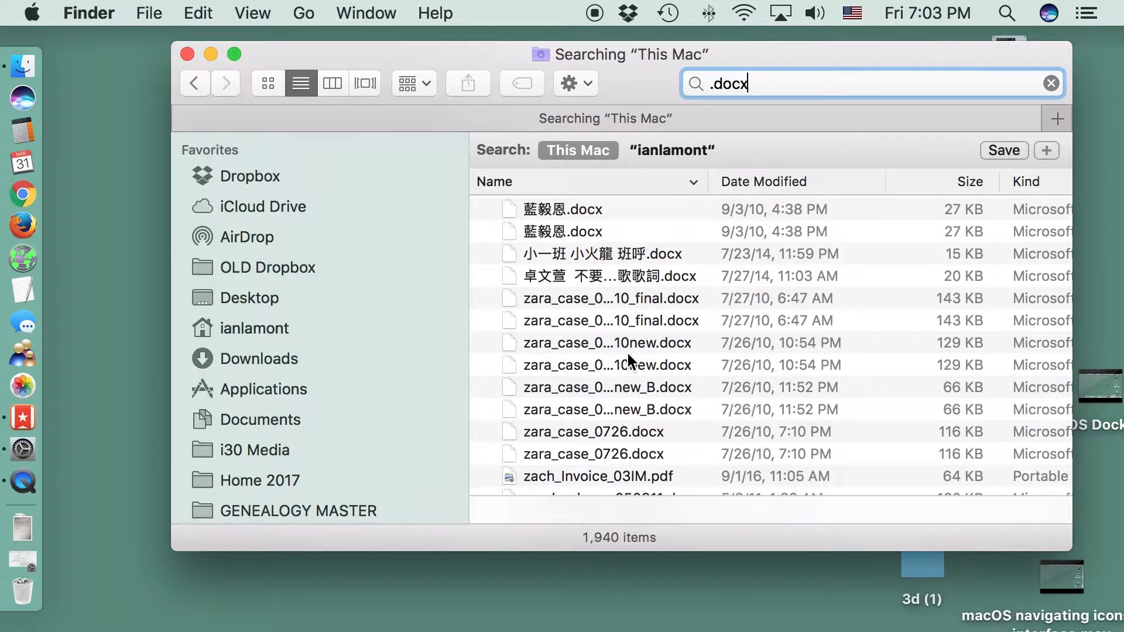
Sort the .docx search results by name in ascending order, followed by date modified with the newest first
scroll(626, 350, "right", 2)
scroll(628, 346, "left", 2)
scroll(701, 322, "down", 10)
scroll(698, 325, "up", 10)
scroll(649, 174, "right", 1)
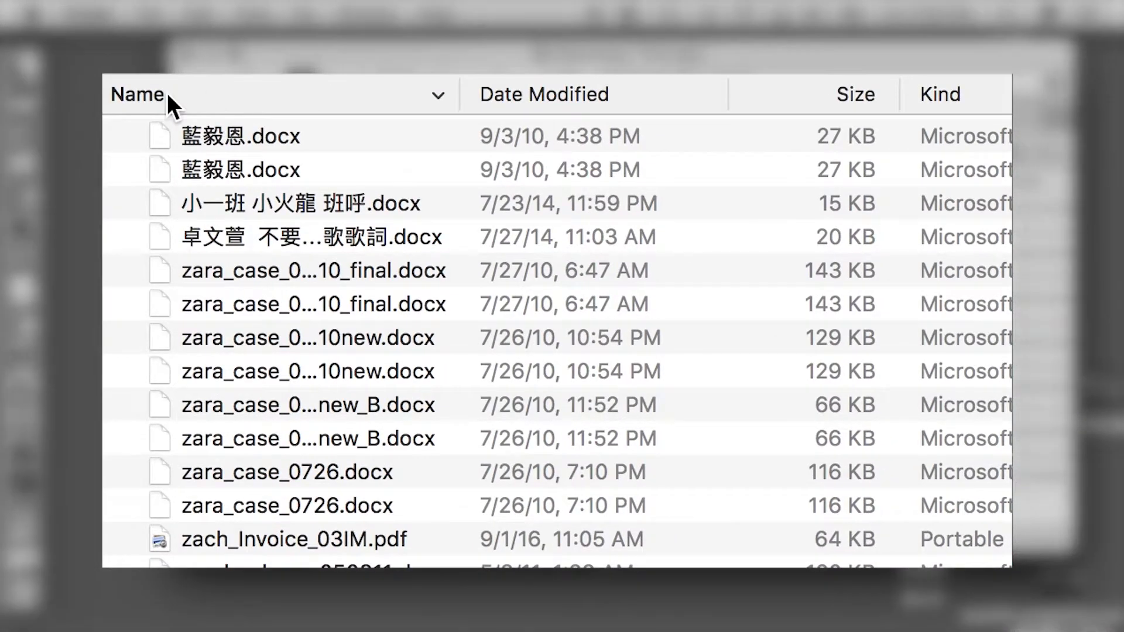
left_click(167, 92)
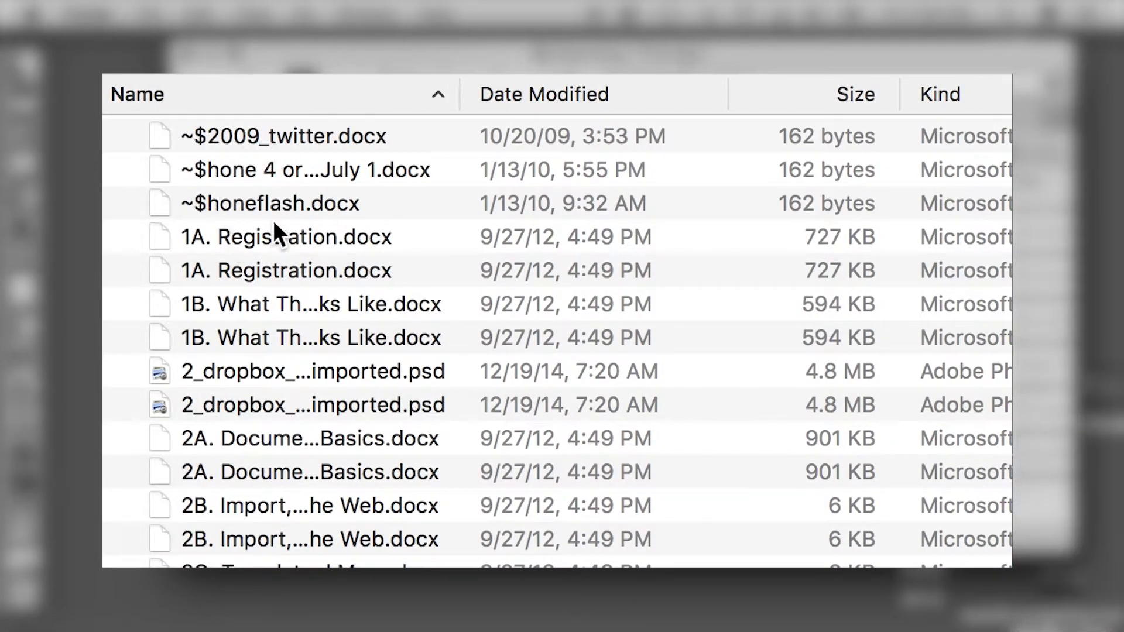
left_click(558, 93)
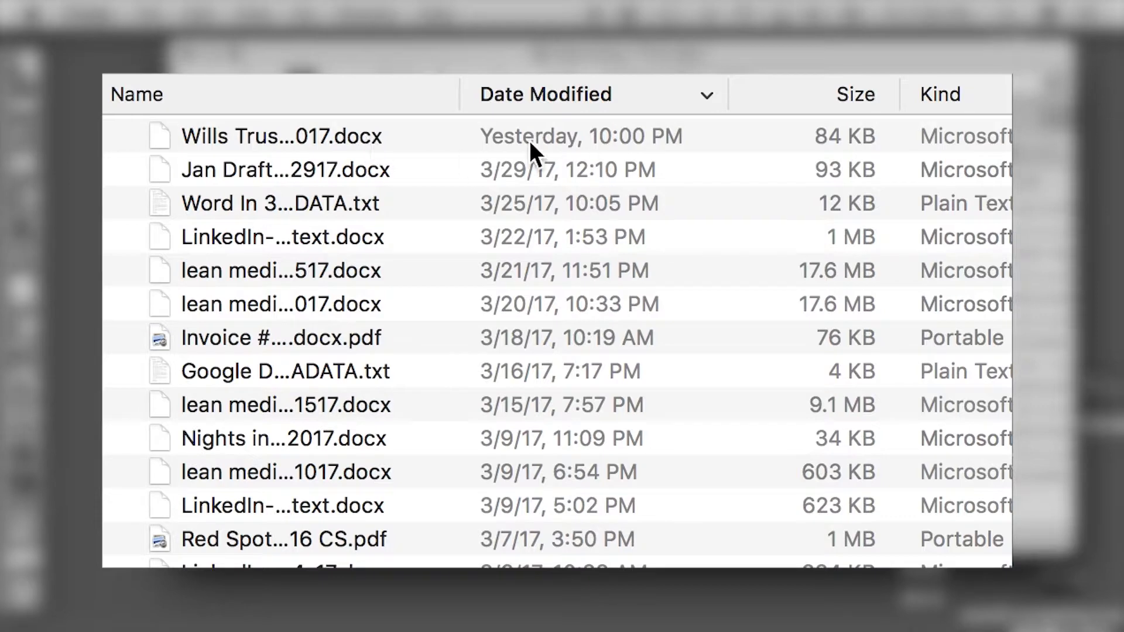
Sort the .docx results by size, largest first, and by kind; look through the file kinds before closing the window
left_click(872, 94)
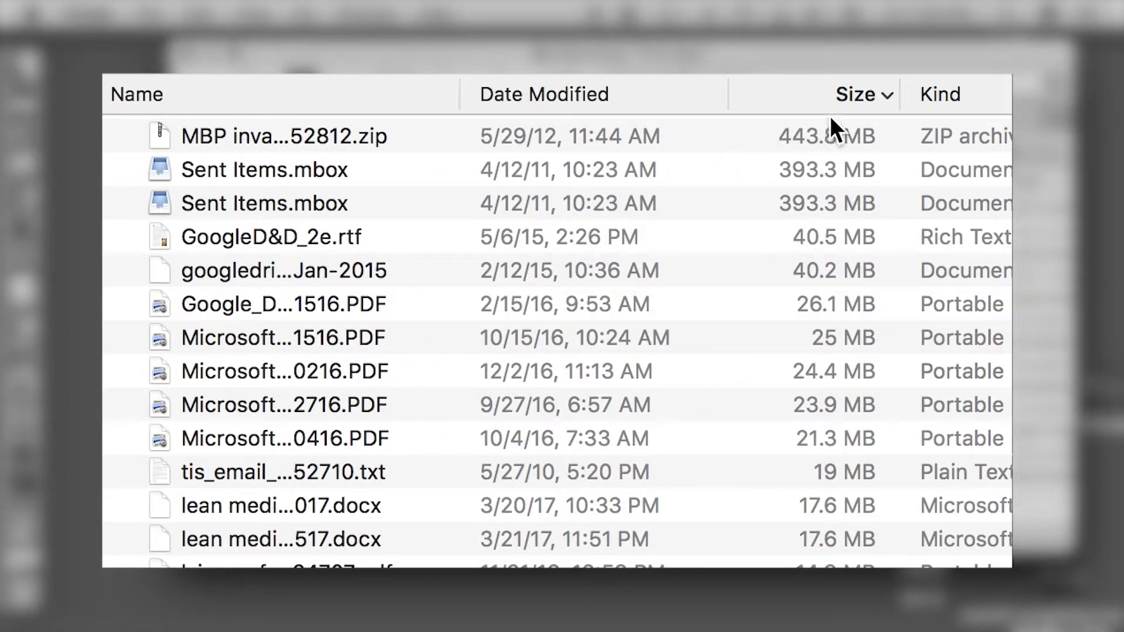
left_click(934, 89)
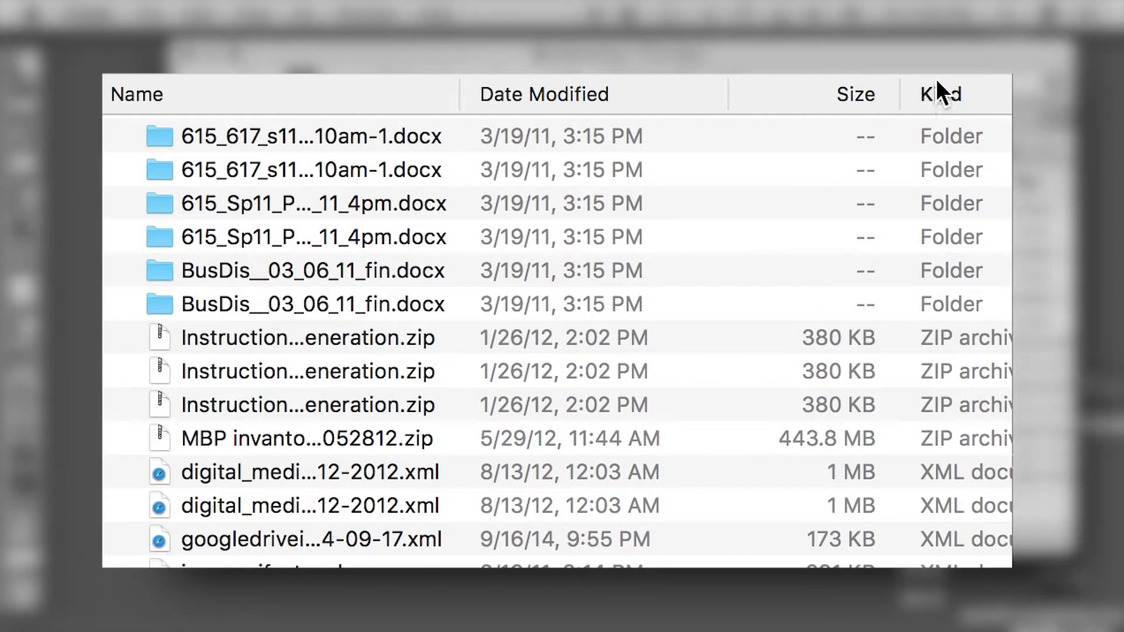
scroll(961, 328, "down", 5)
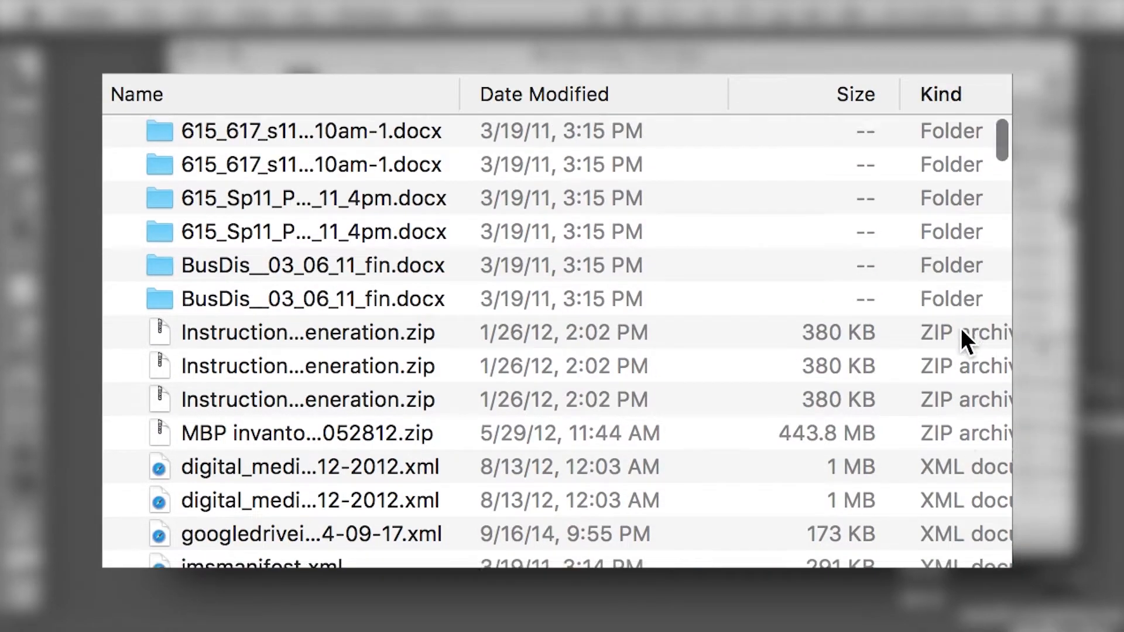
scroll(961, 328, "down", 5)
scroll(961, 328, "right", 2)
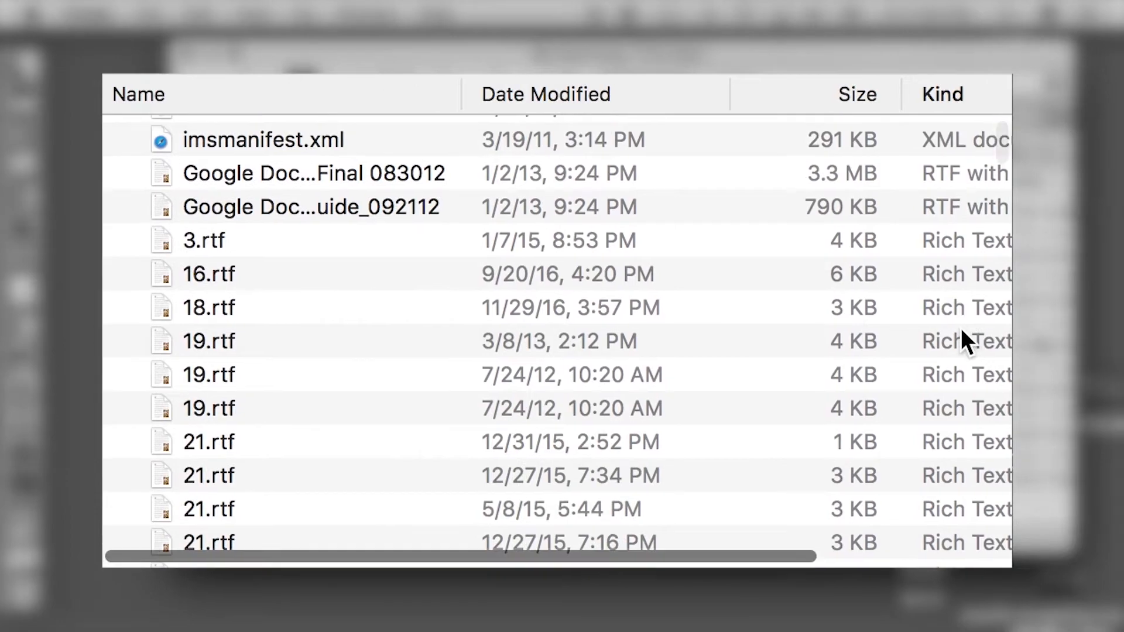
scroll(974, 329, "right", 4)
scroll(937, 330, "down", 8)
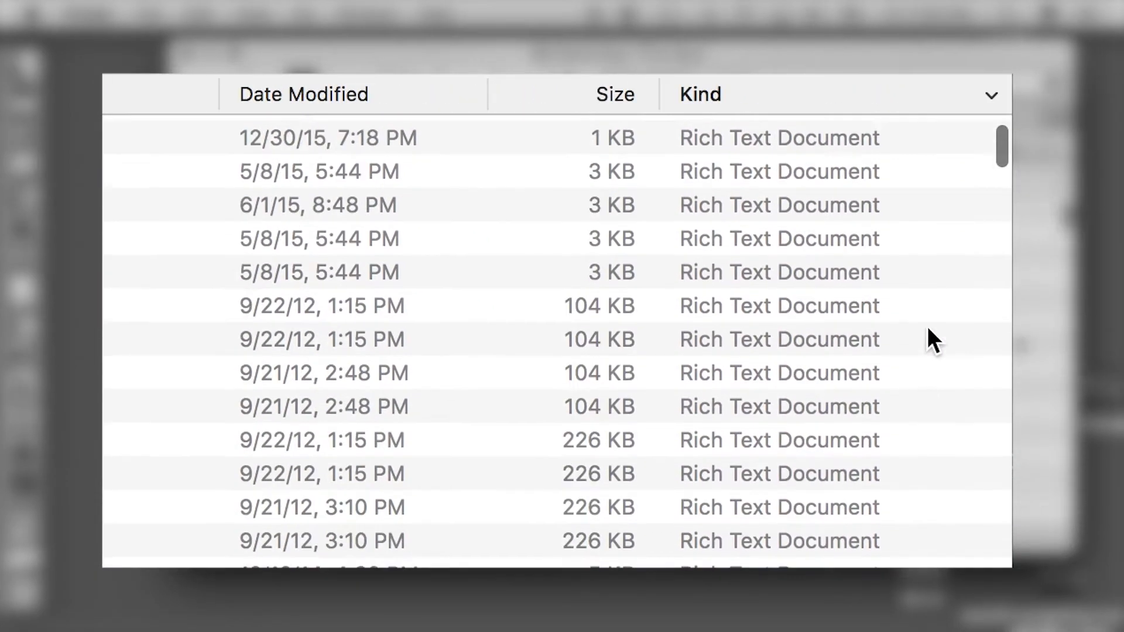
scroll(928, 329, "down", 15)
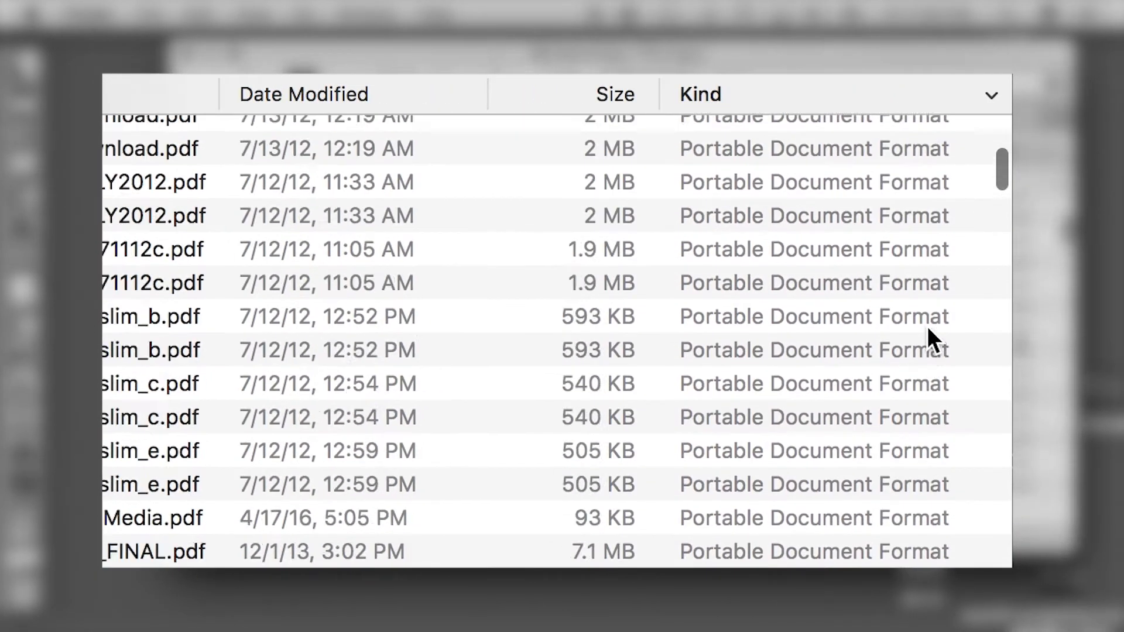
scroll(927, 326, "down", 15)
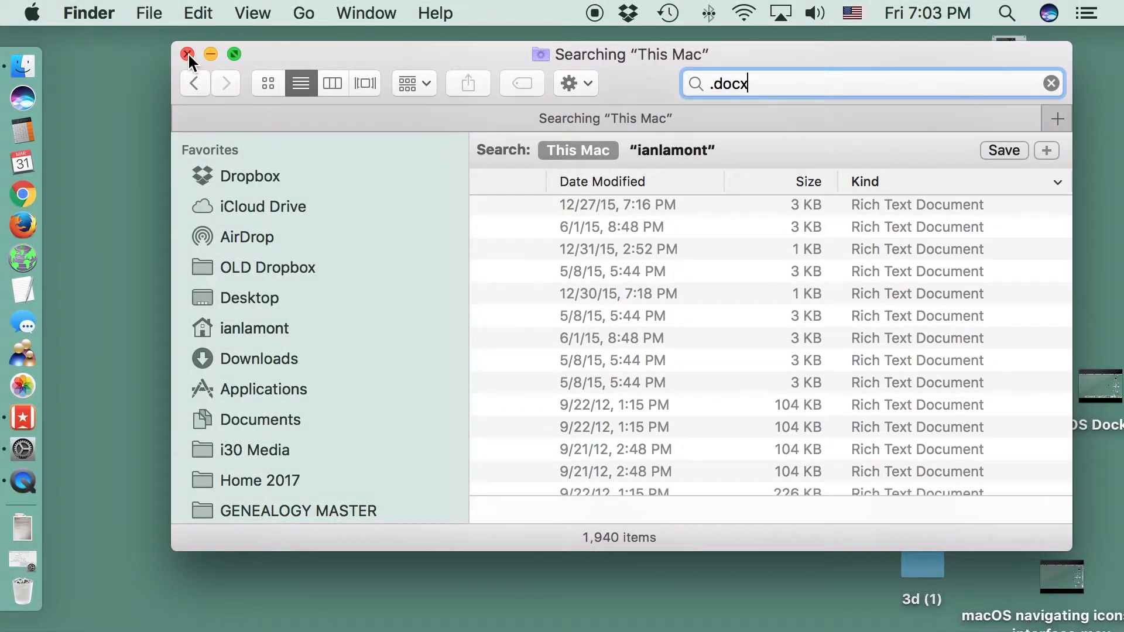
left_click(187, 54)
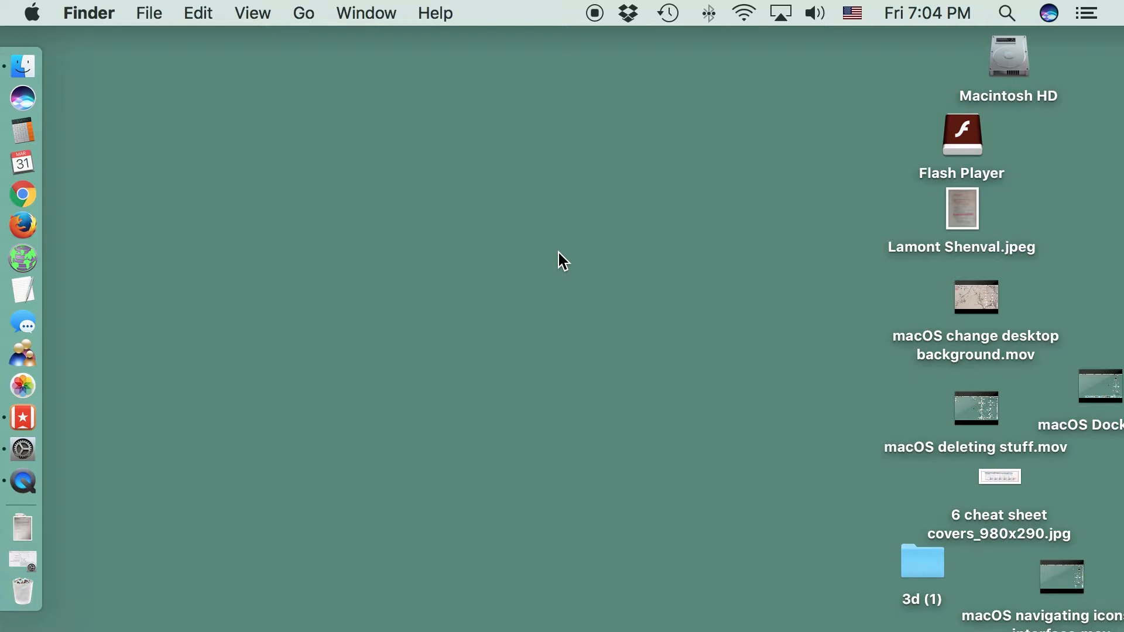
Reopen Spotlight and replace the old query with a search for "numbers"
key("super+space")
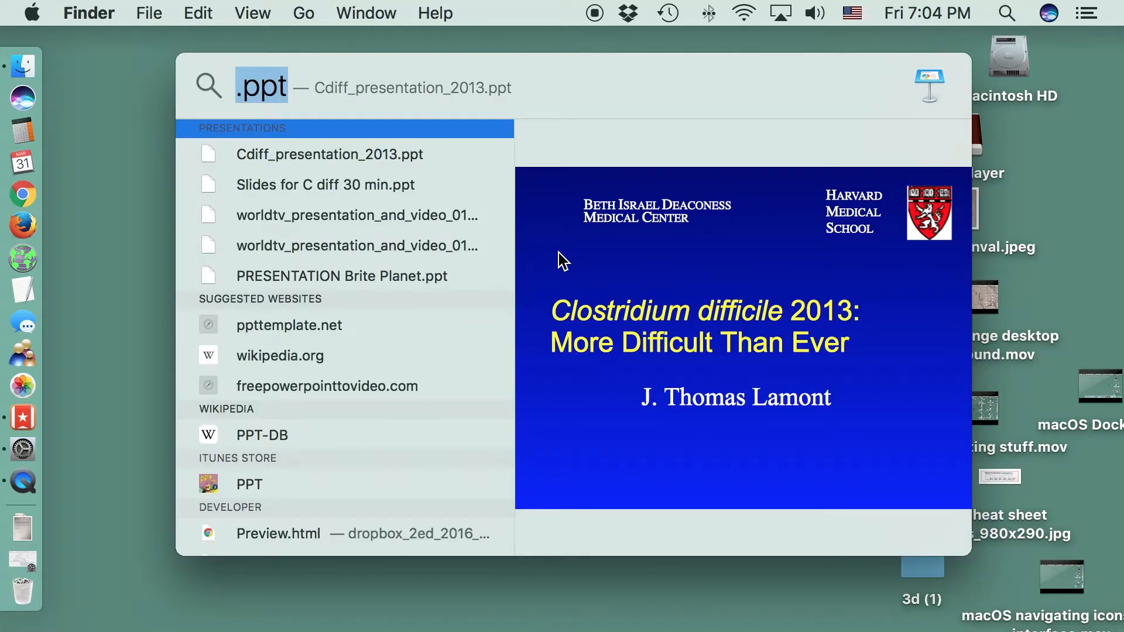
key("BackSpace")
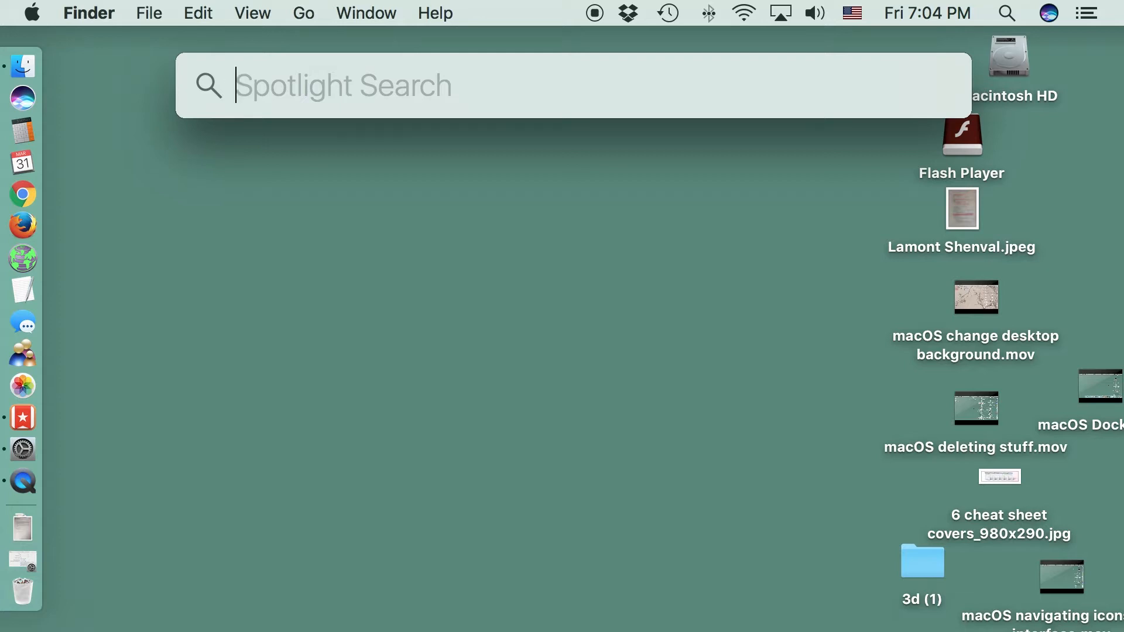
type("numbers")
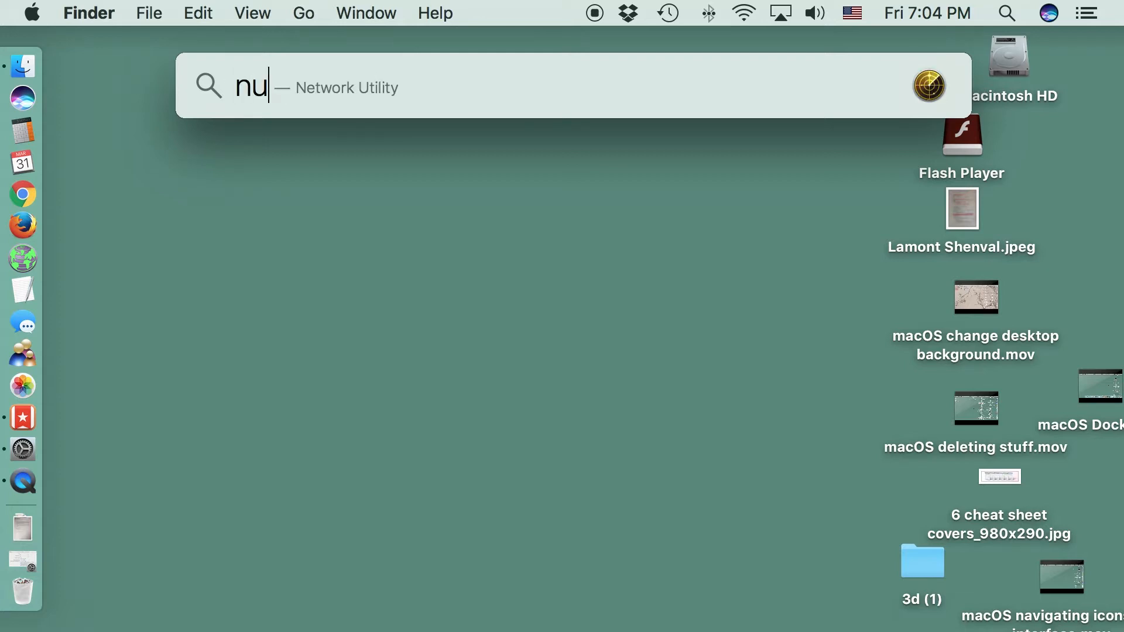